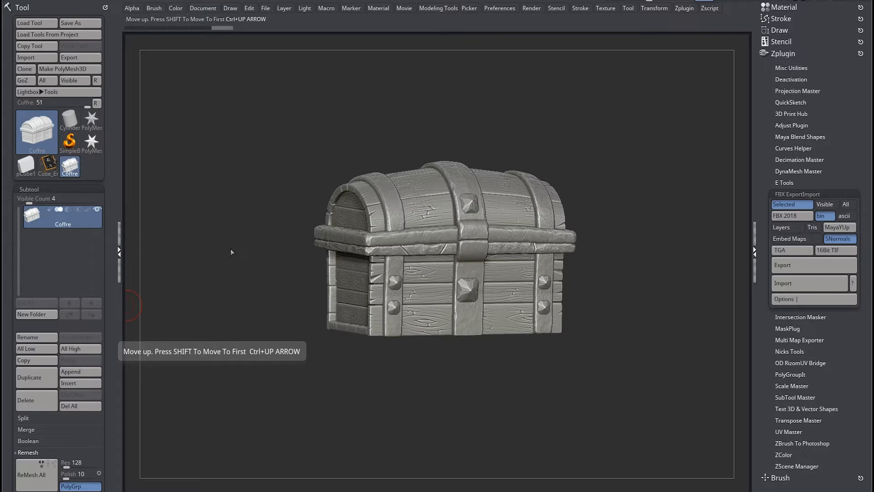
# Switch from the chest model to the Cube_Ender_3 tool containing the printer build volume and the placeholder box.
pyautogui.moveTo(236, 255)
pyautogui.mouseDown()
pyautogui.moveTo(232, 249)
pyautogui.moveTo(242, 261)
pyautogui.moveTo(230, 264)
pyautogui.moveTo(240, 268)
pyautogui.moveTo(228, 250)
pyautogui.mouseUp()
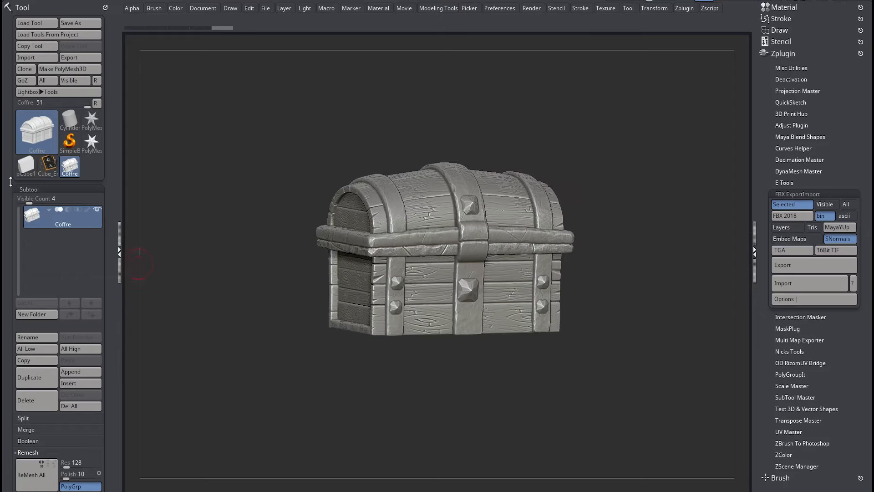
pyautogui.click(44, 171)
pyautogui.moveTo(246, 260); pyautogui.dragTo(208, 286)
pyautogui.moveTo(220, 327); pyautogui.dragTo(224, 347)
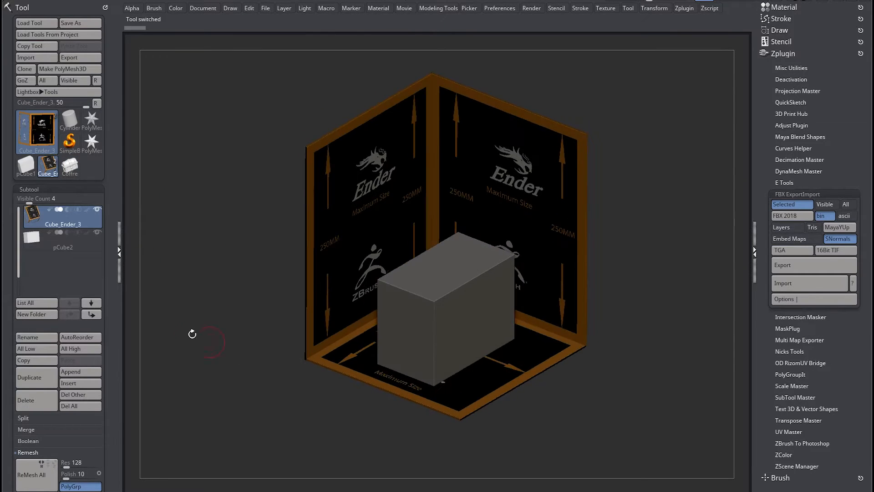
# Show the hidden interface controls and examine the Cube_Ender_3 and pCube2 subtools by isolating each in turn with Solo.
pyautogui.click(84, 244)
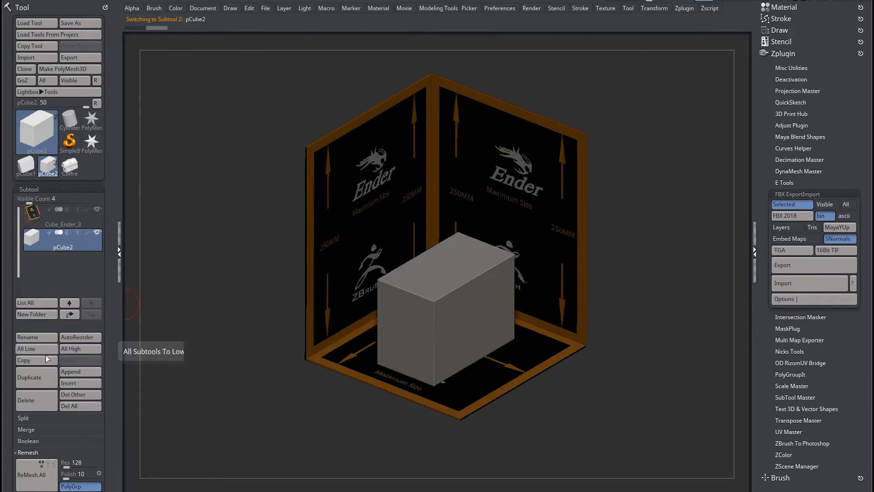
pyautogui.moveTo(228, 314); pyautogui.dragTo(234, 286)
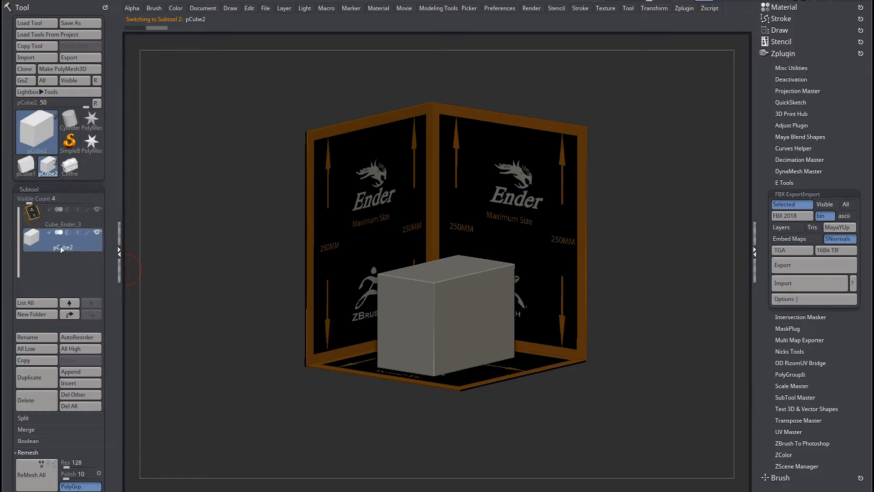
pyautogui.click(89, 223)
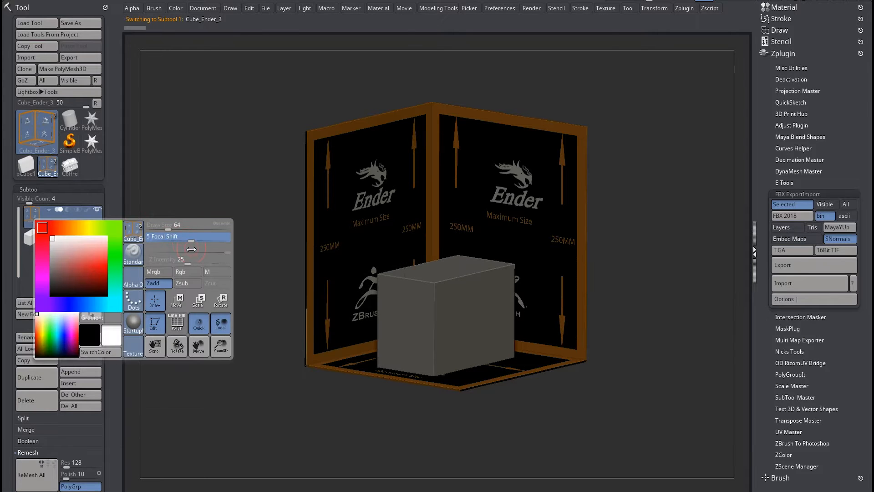
pyautogui.moveTo(199, 228); pyautogui.dragTo(208, 369)
pyautogui.press('Tab')
pyautogui.click(220, 462)
pyautogui.click(219, 463)
pyautogui.click(84, 248)
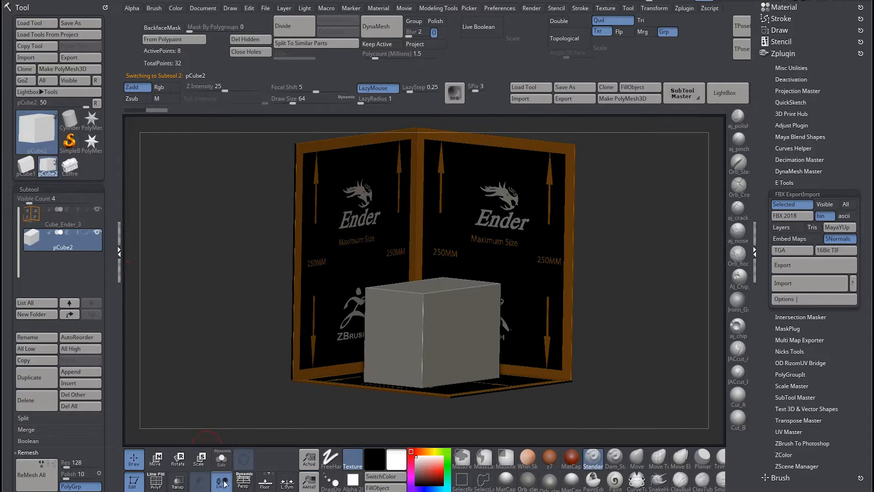
pyautogui.click(222, 452)
pyautogui.click(222, 452)
# Append the Coffre chest mesh as a new subtool alongside the printer volume and the placeholder box.
pyautogui.click(86, 373)
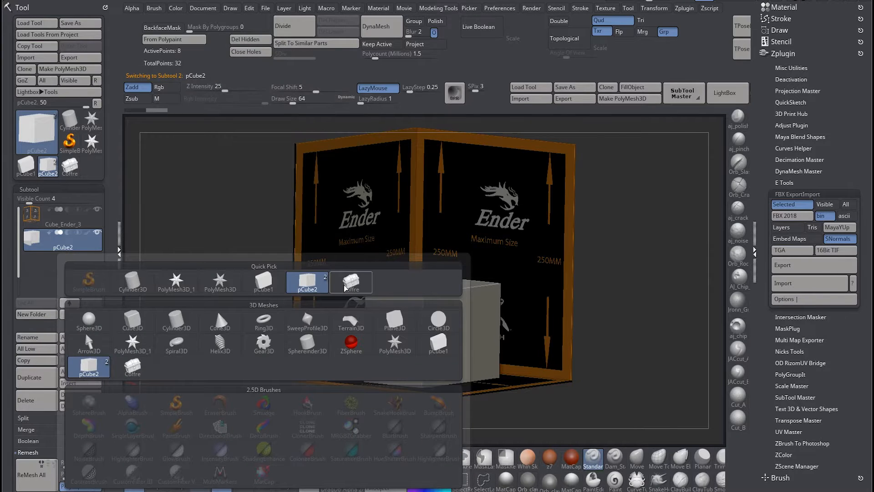
pyautogui.click(346, 285)
pyautogui.moveTo(228, 300); pyautogui.dragTo(436, 345)
pyautogui.moveTo(243, 336); pyautogui.dragTo(261, 318)
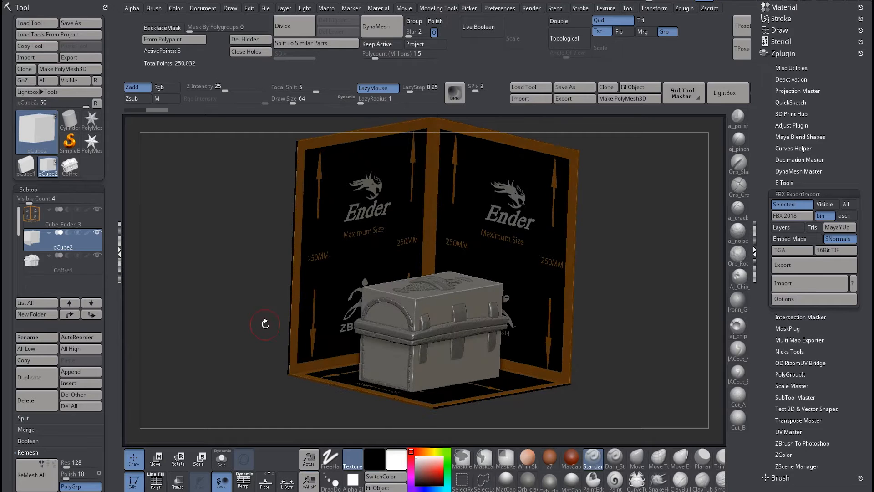
# Rename the appended chest subtool to Coffre.
pyautogui.click(69, 268)
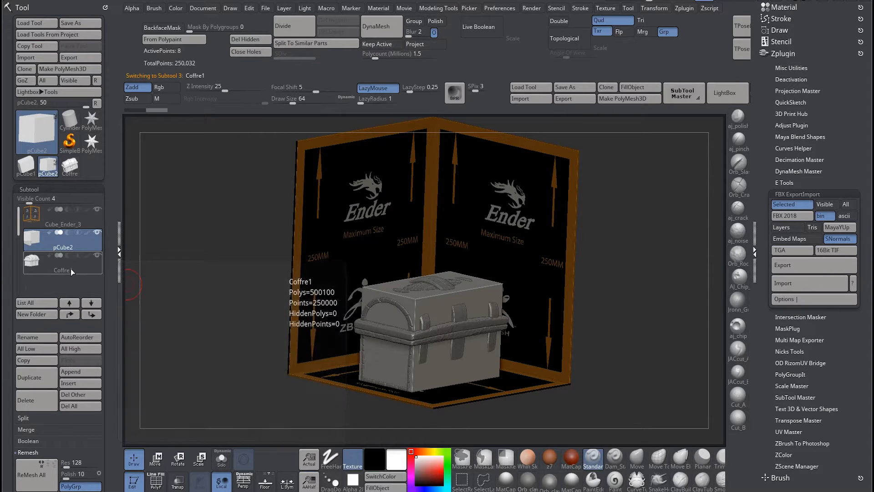
pyautogui.click(33, 337)
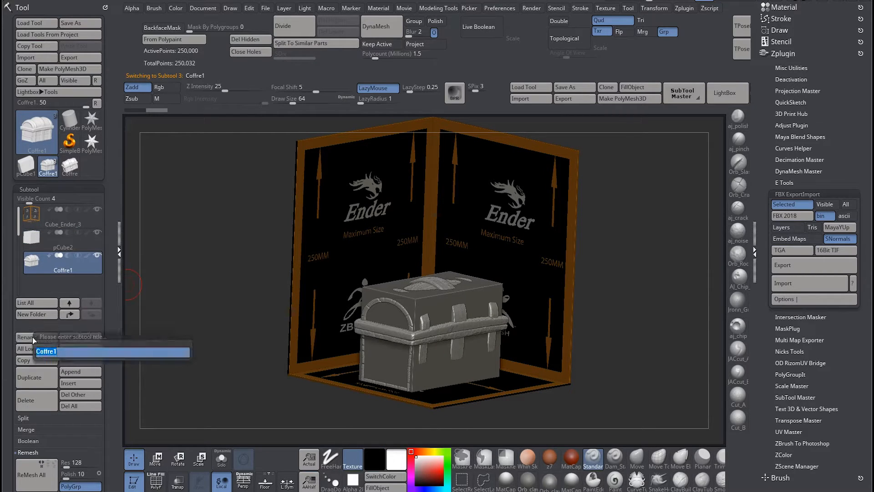
pyautogui.write('Coffre')
pyautogui.press('Return')
# Rename the pCube2 placeholder box subtool to Box_Coffre.
pyautogui.click(81, 246)
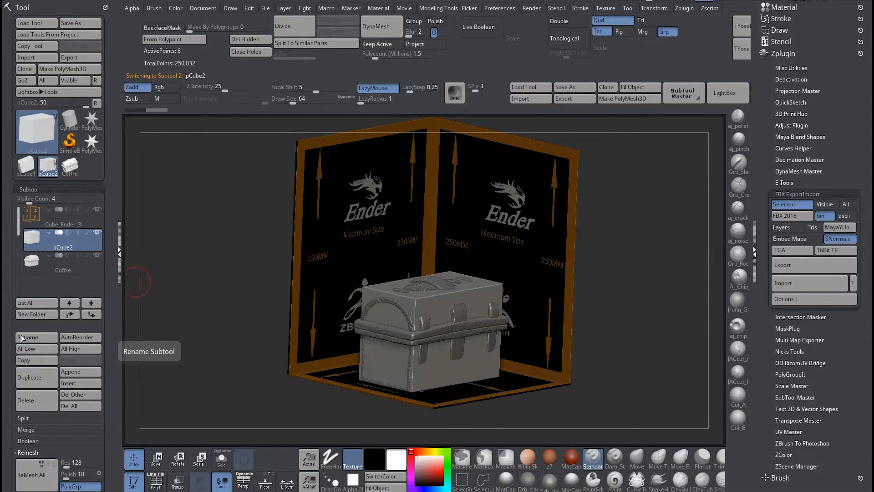
pyautogui.click(35, 337)
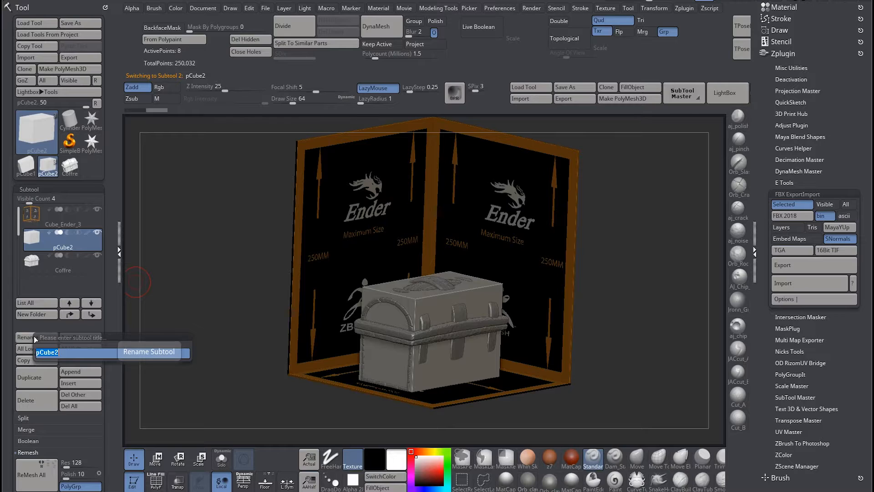
pyautogui.write('Box_Coffre')
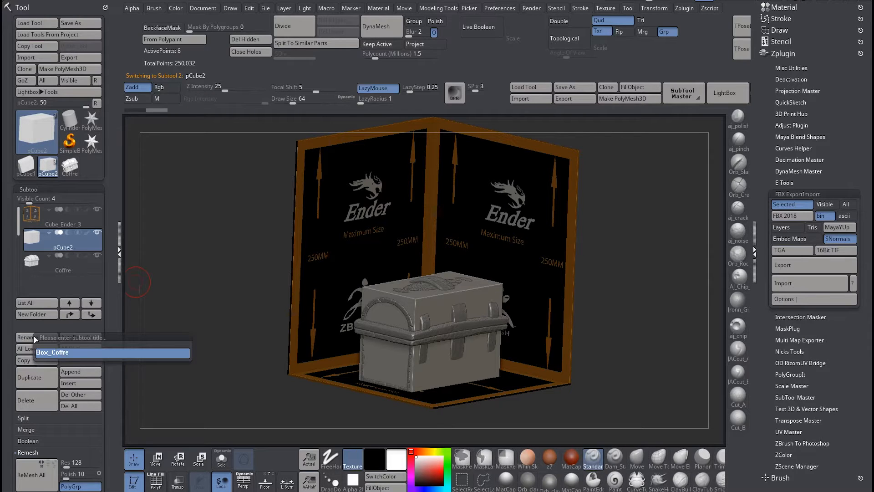
pyautogui.press('Return')
# Rename the Cube_Ender_3 printer-volume subtool to Size_Ender_3.
pyautogui.click(68, 216)
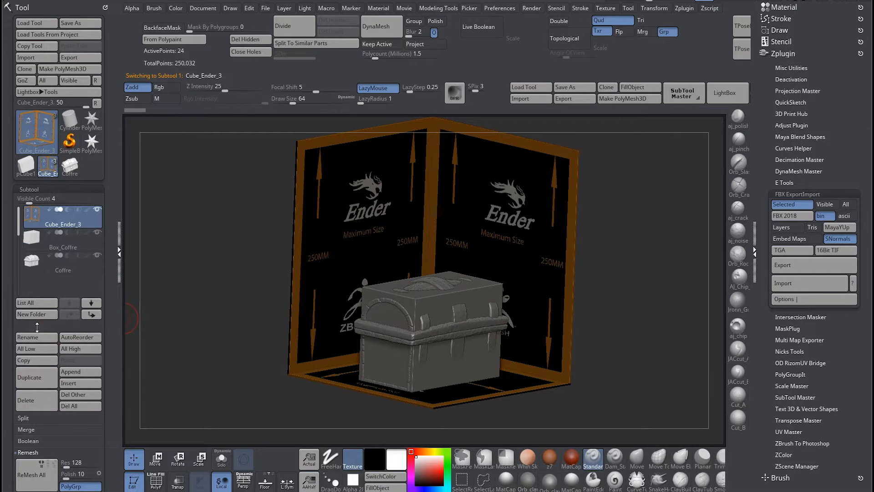
pyautogui.click(37, 337)
pyautogui.click(53, 358)
pyautogui.press('BackSpace')
pyautogui.press('BackSpace')
pyautogui.press('BackSpace')
pyautogui.press('BackSpace')
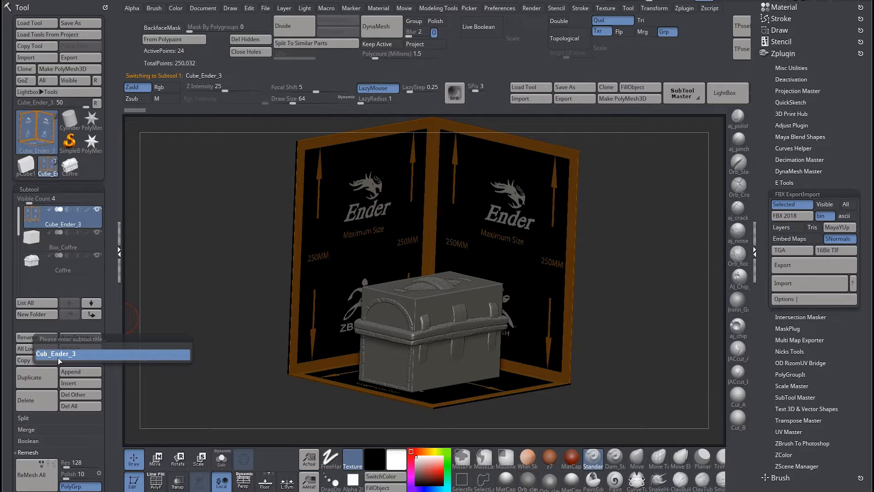
pyautogui.press('shift')
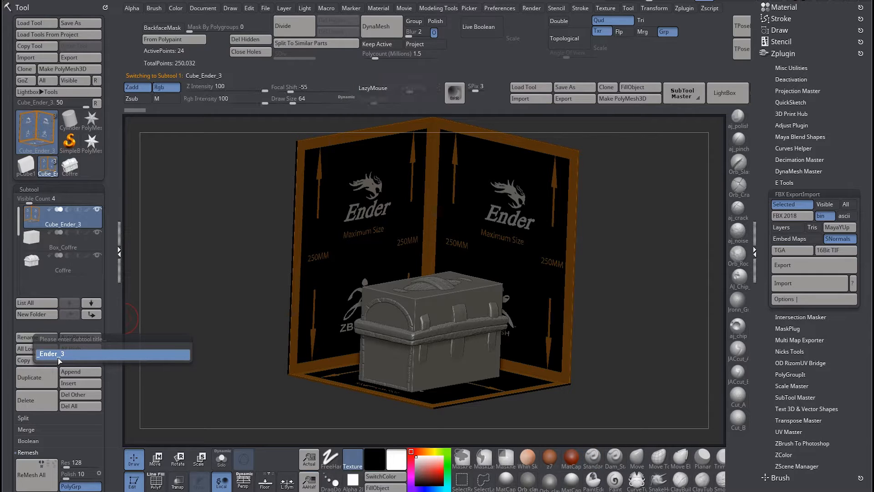
pyautogui.write('Size')
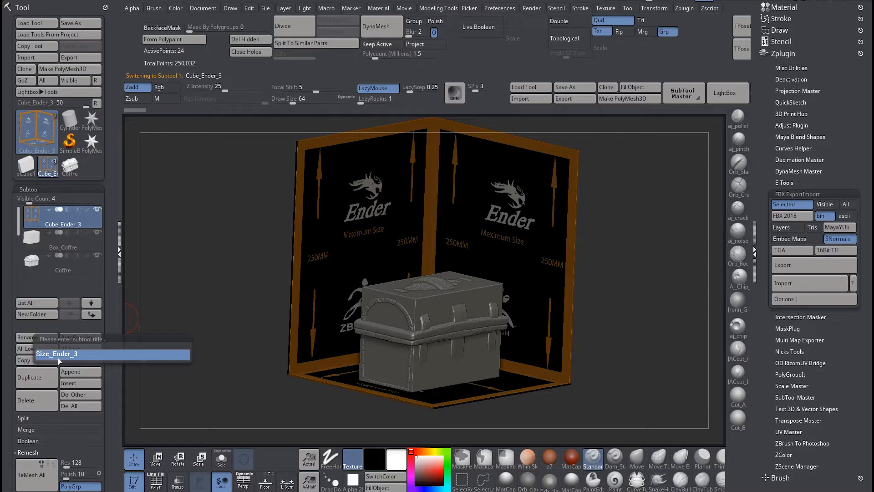
pyautogui.press('Return')
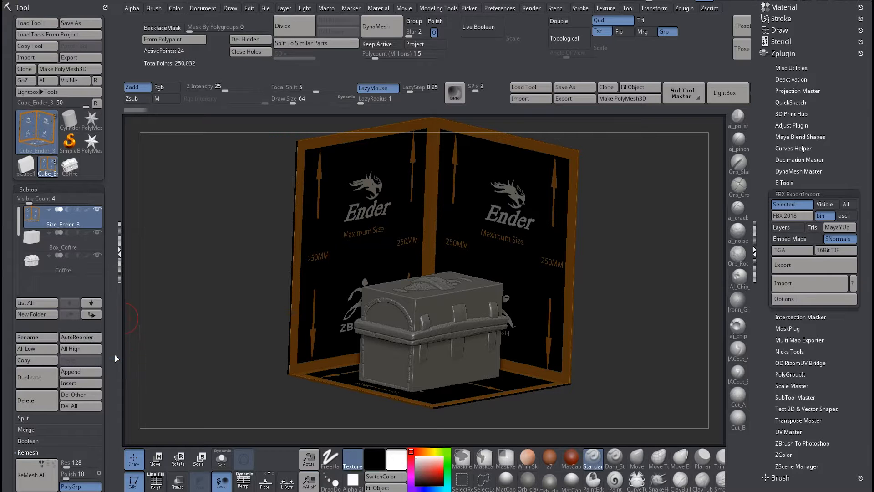
pyautogui.moveTo(209, 308)
pyautogui.mouseDown()
pyautogui.moveTo(214, 304)
pyautogui.moveTo(202, 300)
pyautogui.moveTo(209, 304)
pyautogui.mouseUp()
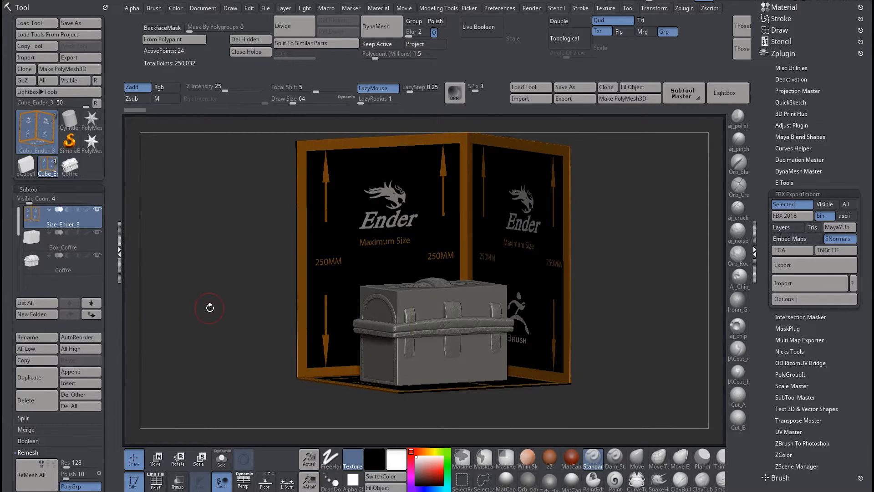
pyautogui.click(91, 274)
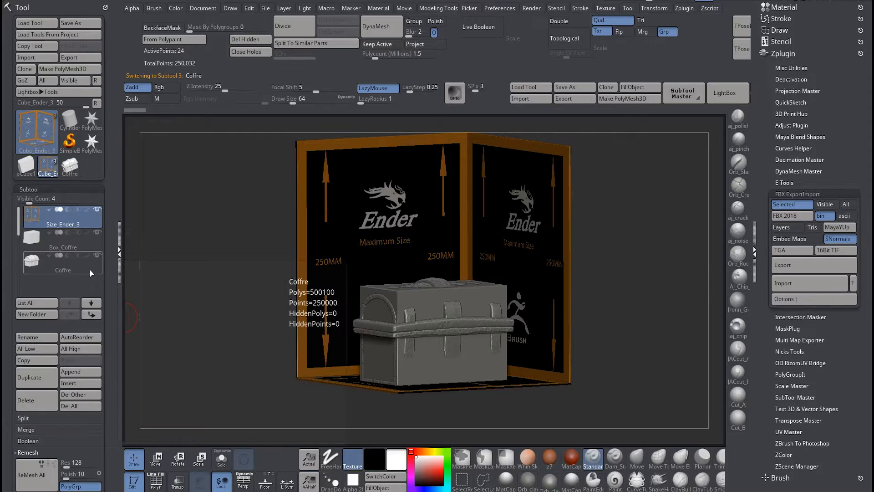
pyautogui.moveTo(235, 265)
pyautogui.mouseDown()
pyautogui.moveTo(226, 256)
pyautogui.moveTo(221, 266)
pyautogui.mouseUp()
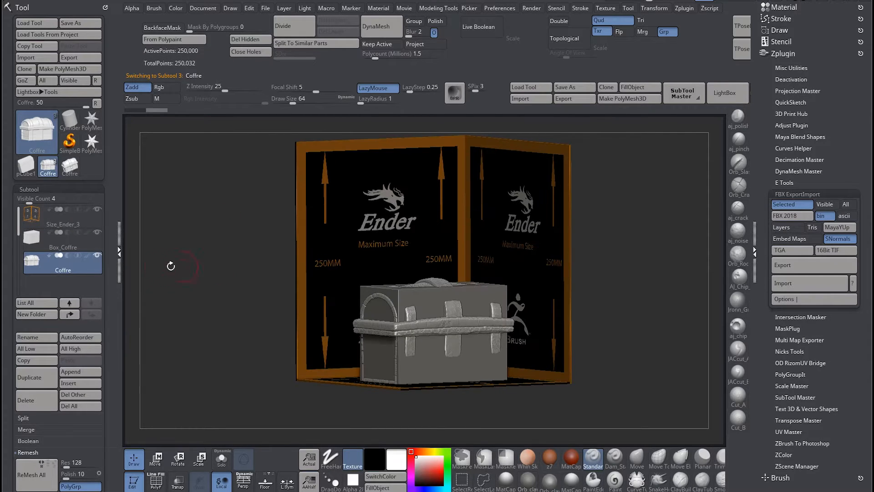
# Select the Size_Ender_3 subtool and update its size ratios in 3D Print Hub to 220.00 x 250.00 x 220.00 mm.
pyautogui.click(93, 223)
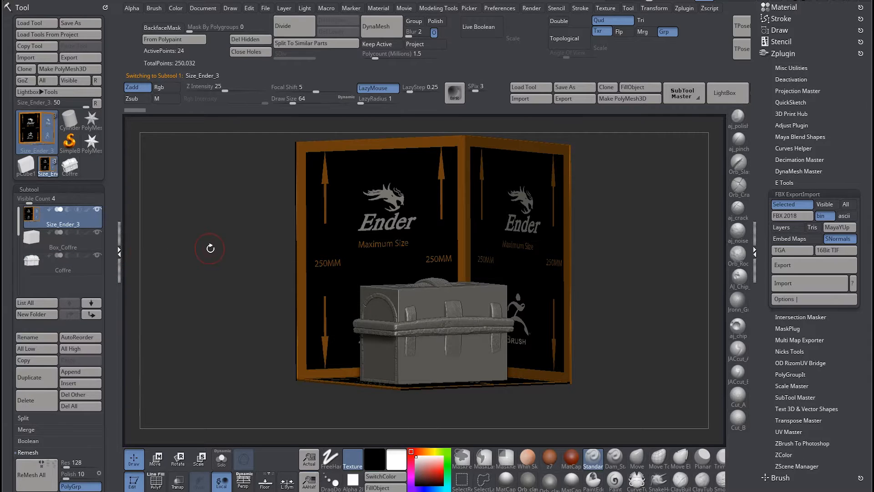
pyautogui.moveTo(209, 248); pyautogui.dragTo(220, 249)
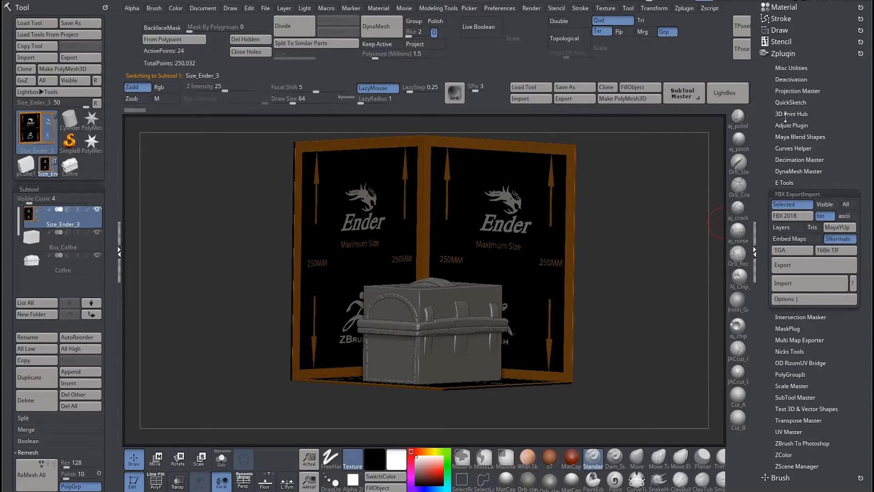
pyautogui.click(786, 114)
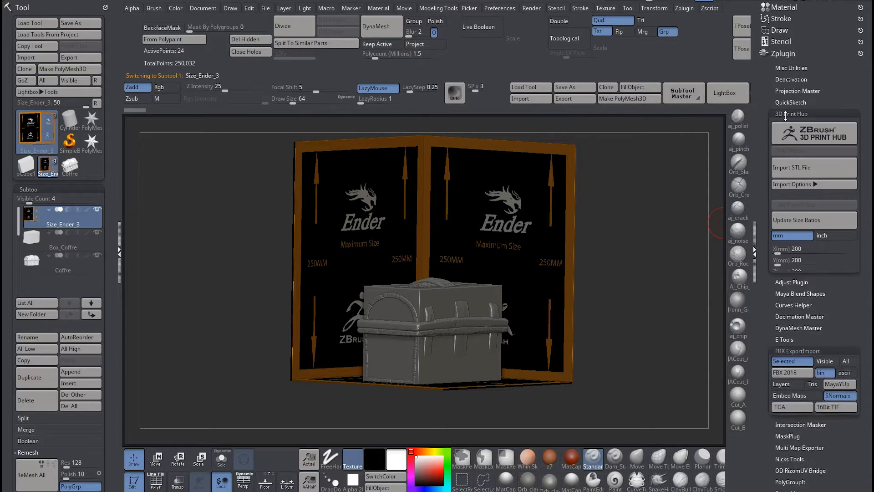
pyautogui.click(793, 221)
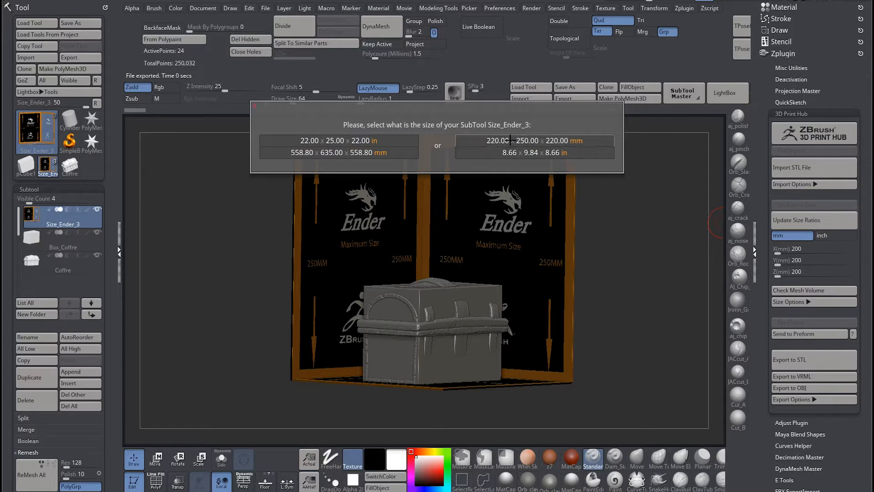
pyautogui.click(511, 140)
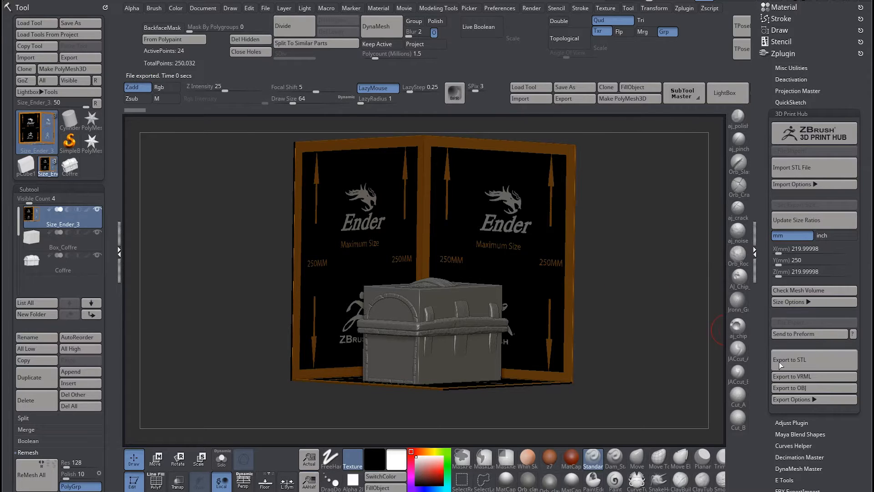
# Check the 3D Print Hub export options, start the STL export and create a Print3D folder inside Gumroad tutorial as its destination.
pyautogui.click(793, 400)
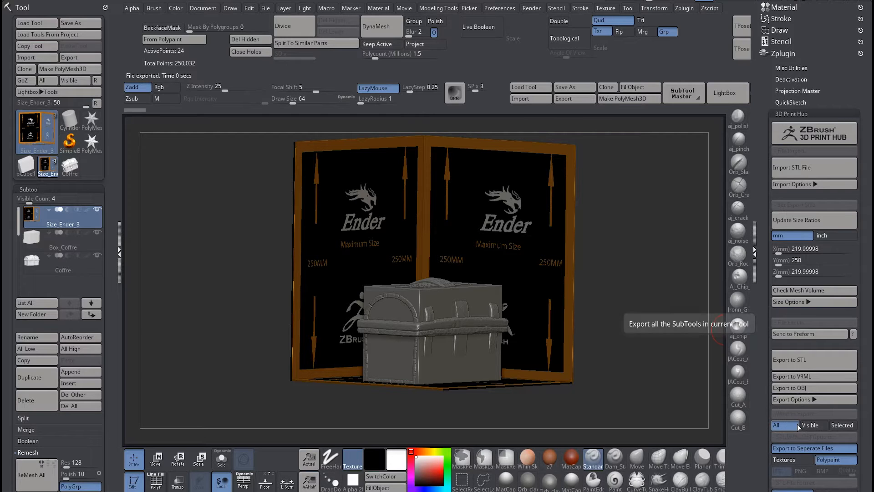
pyautogui.click(794, 400)
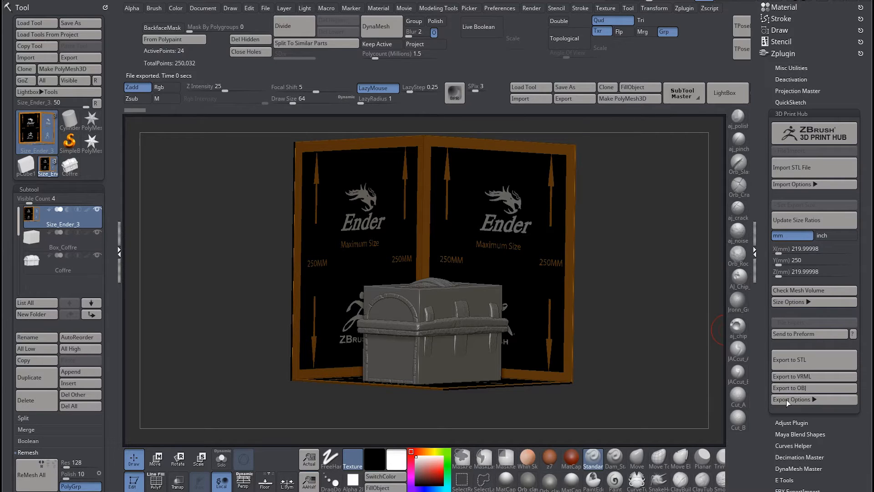
pyautogui.click(790, 362)
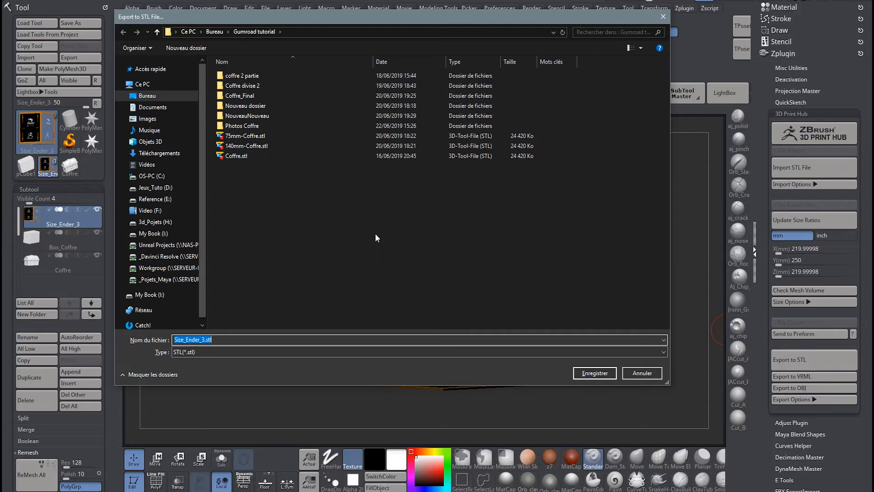
pyautogui.click(186, 48)
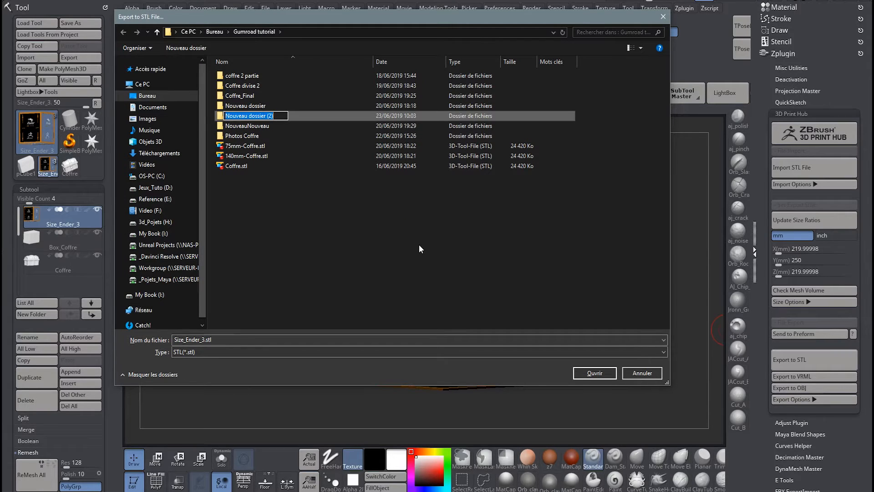
pyautogui.write('P')
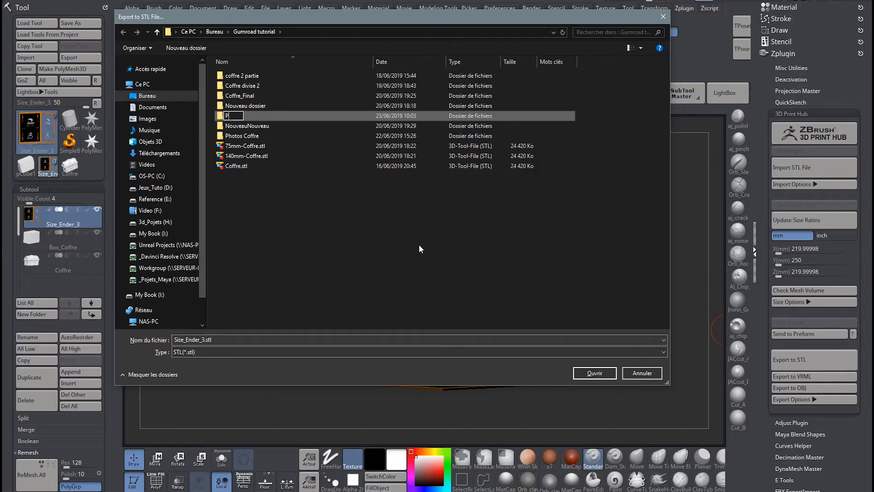
pyautogui.write('rint3D')
pyautogui.press('Return')
pyautogui.press('Return')
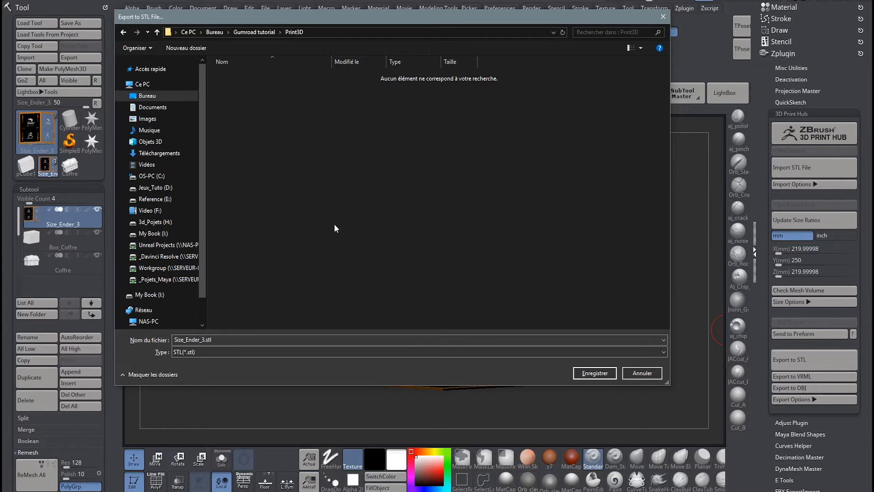
# Save the STL export into the Print3D folder, using each subtool's name as its file name.
pyautogui.click(594, 374)
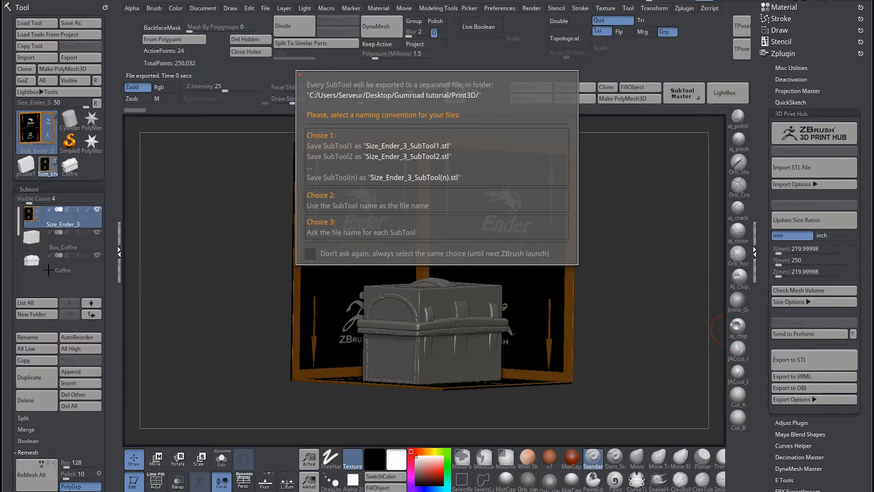
pyautogui.click(317, 204)
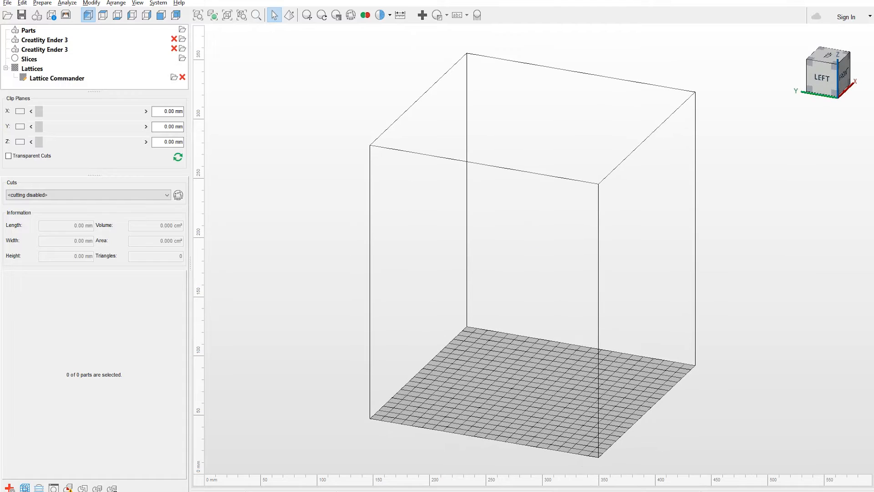
# Import Size_Ender_3.stl from the Print3D folder onto the printer platform at 100% detail with default automatic repair.
pyautogui.moveTo(0, 129); pyautogui.dragTo(167, 84)
pyautogui.moveTo(103, 202); pyautogui.dragTo(491, 341)
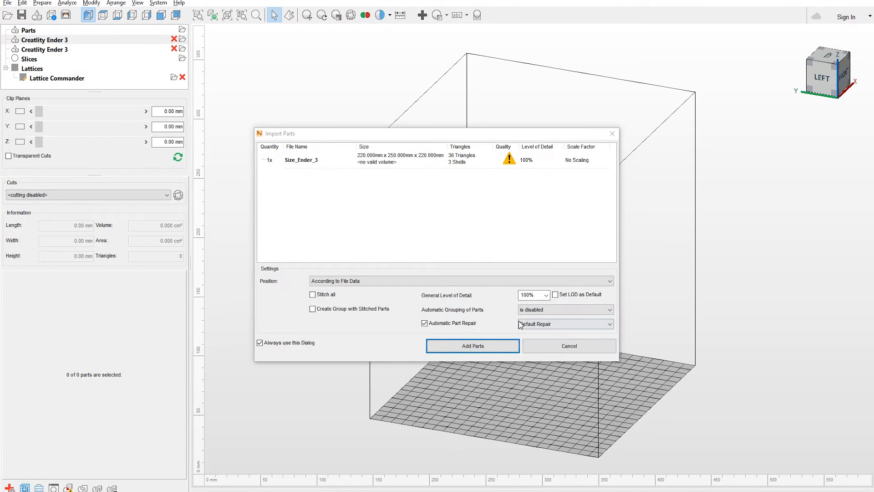
pyautogui.click(482, 347)
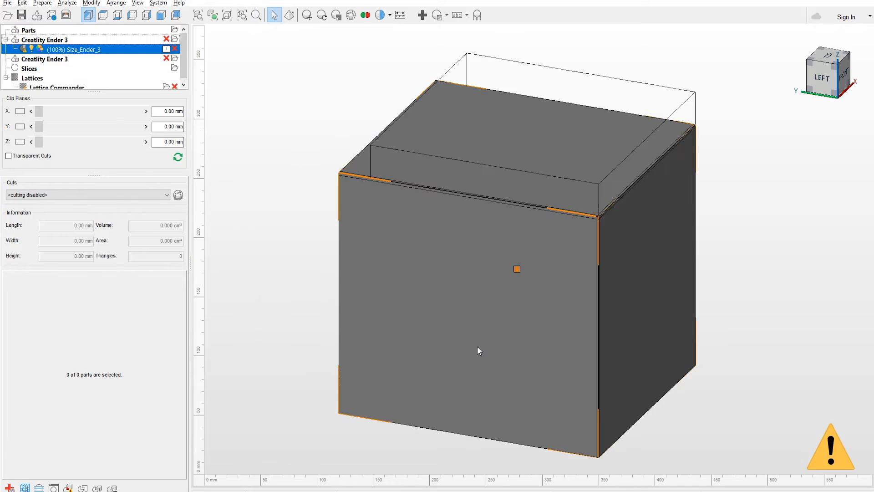
pyautogui.rightClick(491, 340)
pyautogui.moveTo(493, 329); pyautogui.dragTo(274, 304, button='right')
pyautogui.moveTo(468, 341); pyautogui.dragTo(372, 355, button='right')
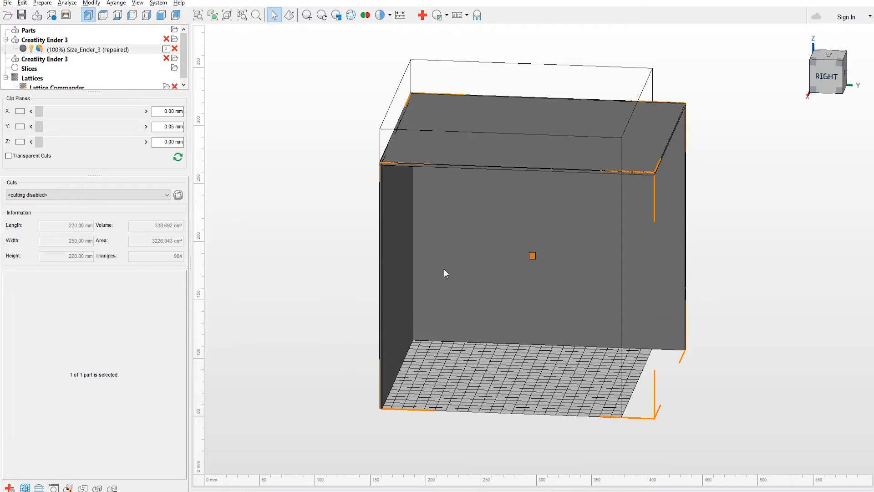
# Try rotating the Size_Ender_3 part upright freehand by about 90° around the X axis.
pyautogui.click(322, 15)
pyautogui.moveTo(523, 191); pyautogui.dragTo(439, 269)
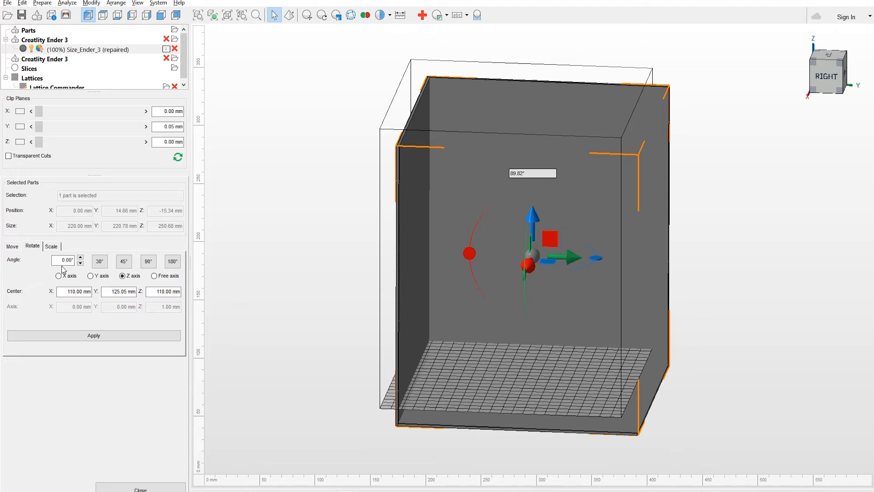
pyautogui.click(338, 274)
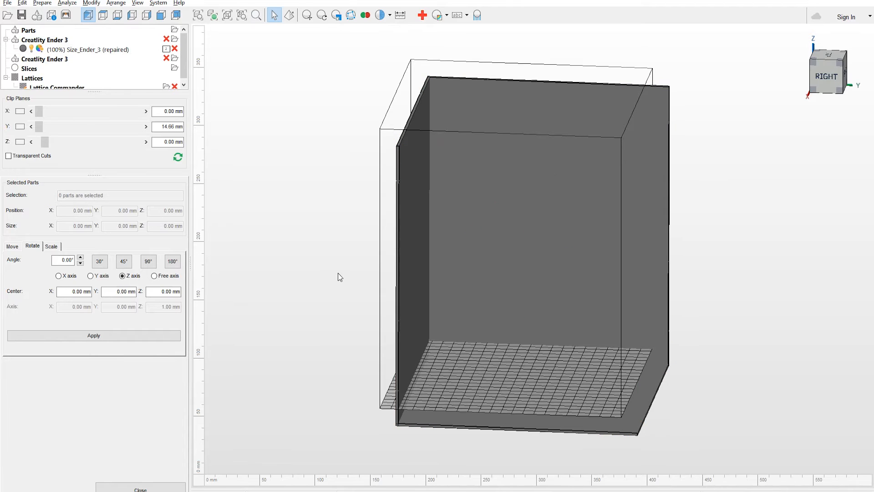
pyautogui.click(467, 213)
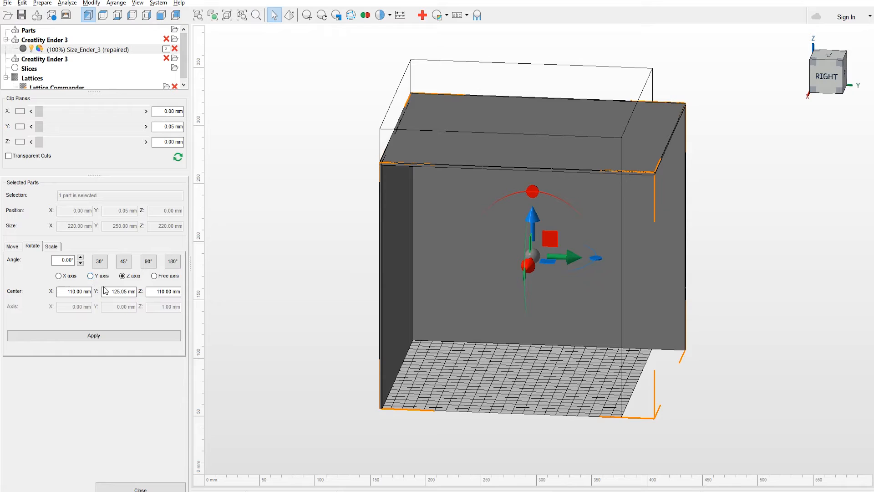
# Rotate the Size_Ender_3 part by exactly 90° about the X axis.
pyautogui.click(59, 276)
pyautogui.click(148, 264)
pyautogui.click(308, 279)
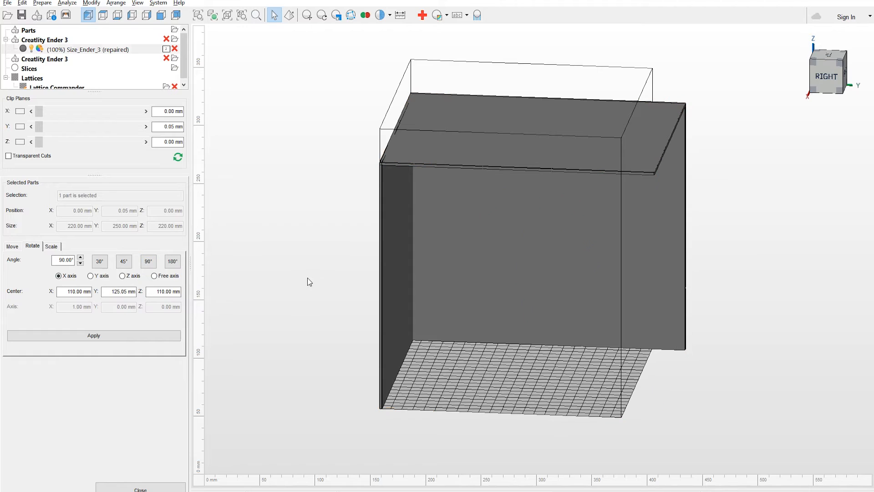
pyautogui.click(401, 254)
pyautogui.click(90, 337)
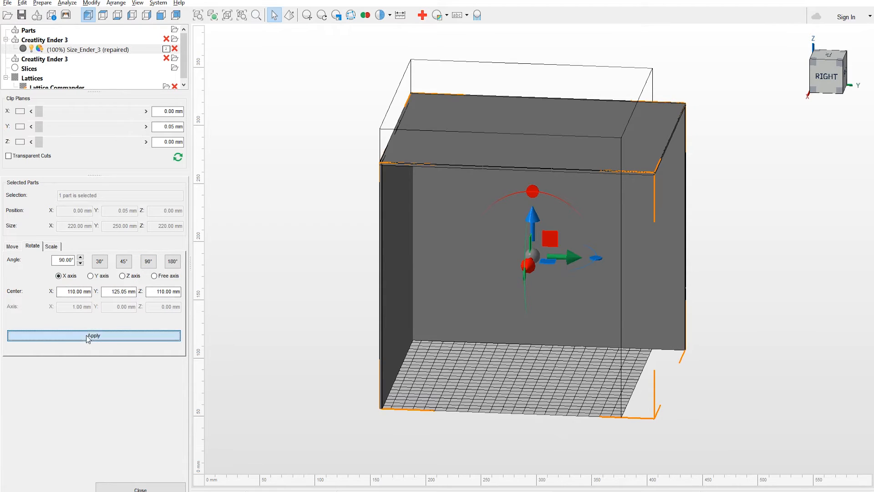
pyautogui.click(283, 341)
pyautogui.click(519, 233)
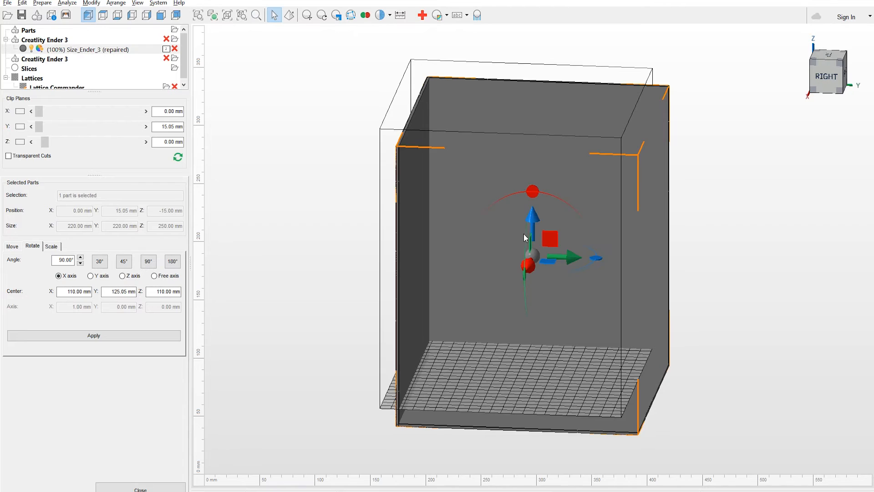
# Move the Size_Ender_3 part over the printer's build volume to compare their sizes, and delete the part.
pyautogui.moveTo(530, 213); pyautogui.dragTo(527, 201)
pyautogui.moveTo(569, 244); pyautogui.dragTo(555, 244)
pyautogui.click(654, 322)
pyautogui.moveTo(654, 322); pyautogui.dragTo(454, 315, button='right')
pyautogui.click(431, 276)
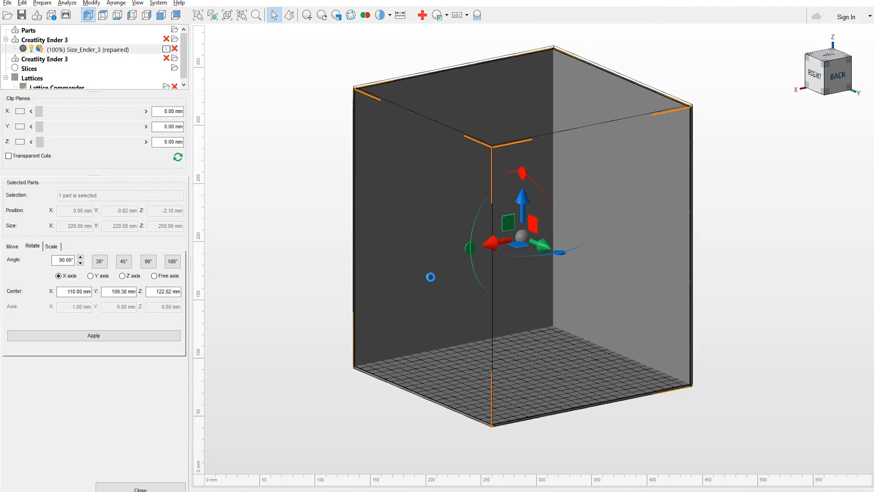
pyautogui.press('Delete')
pyautogui.click(464, 251)
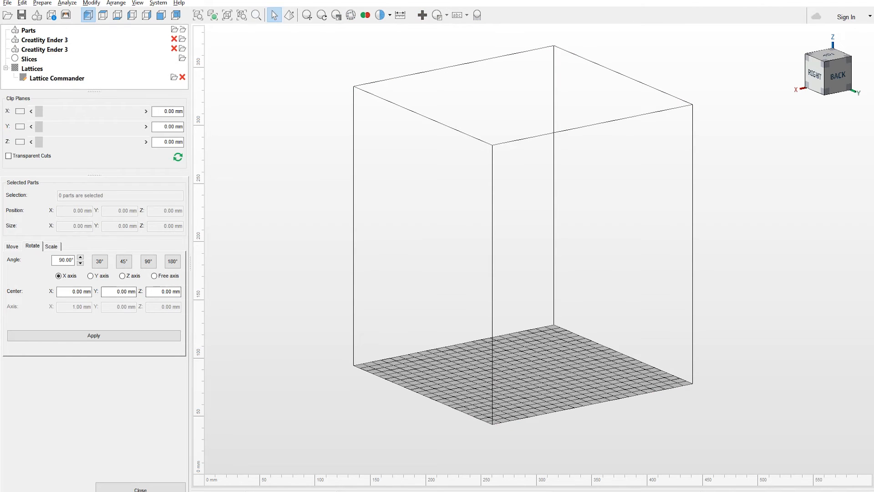
# Import Coffre.stl from the Print3D folder with default automatic repair and inspect the chest inside the build volume.
pyautogui.moveTo(0, 144); pyautogui.dragTo(124, 142)
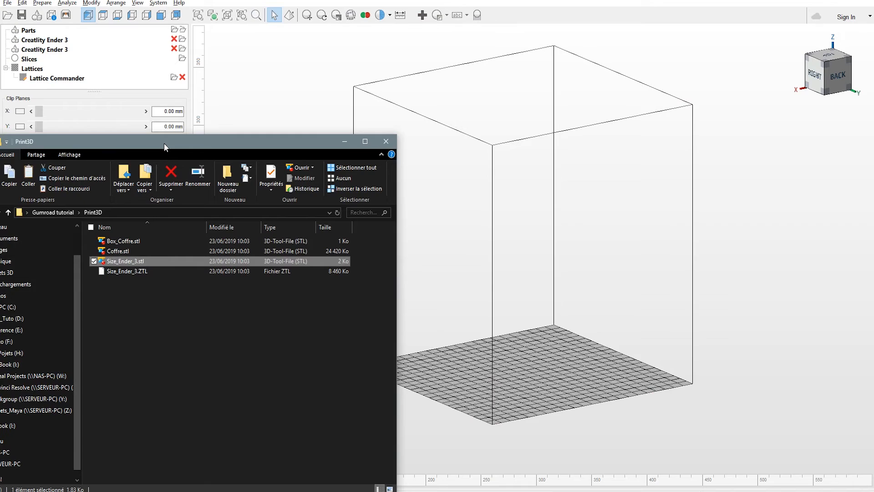
pyautogui.moveTo(165, 144); pyautogui.dragTo(0, 145)
pyautogui.moveTo(324, 310); pyautogui.dragTo(521, 357)
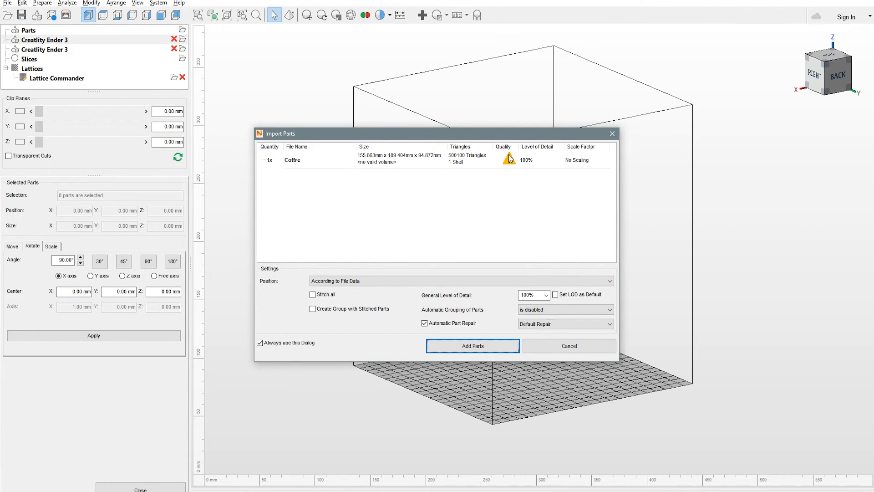
pyautogui.click(473, 346)
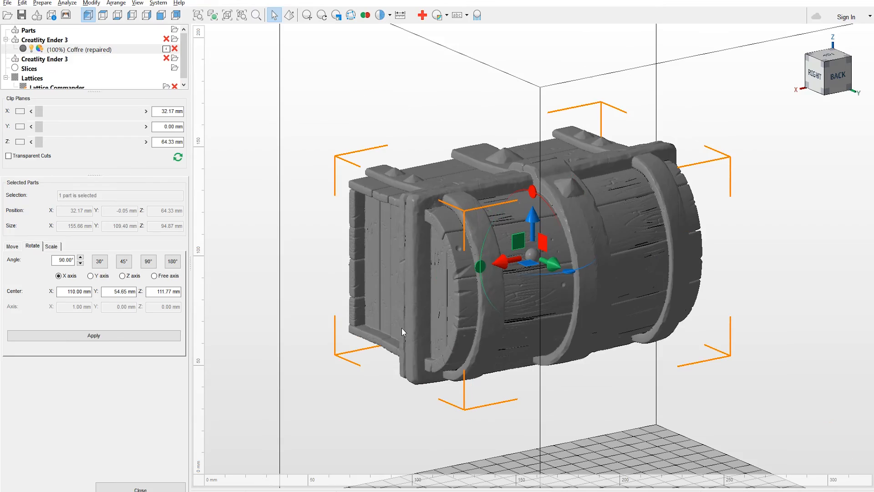
pyautogui.scroll(-5, 332, 376)
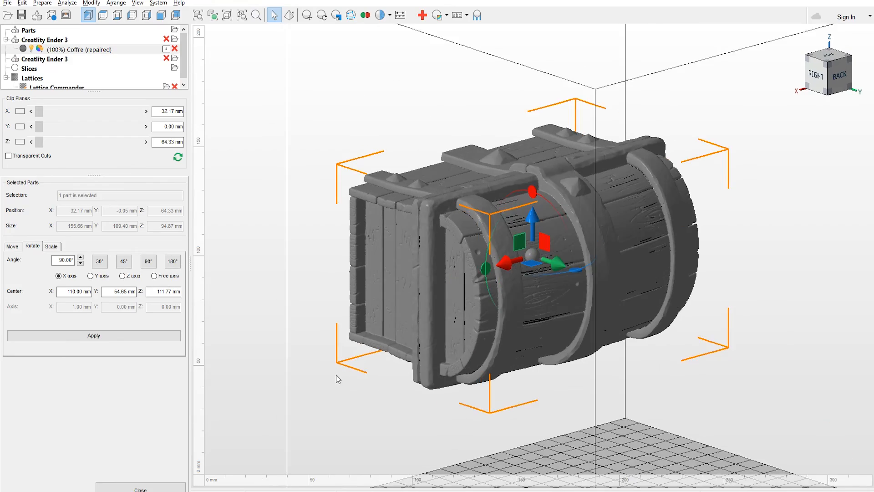
pyautogui.moveTo(340, 379); pyautogui.dragTo(319, 298, button='right')
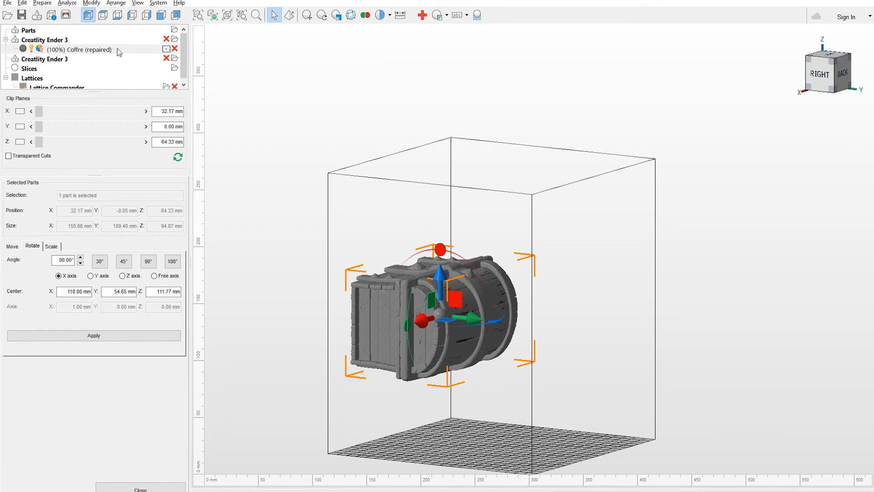
# Start exporting the project to STL with the Print3D folder inside Gumroad tutorial as the destination.
pyautogui.click(7, 3)
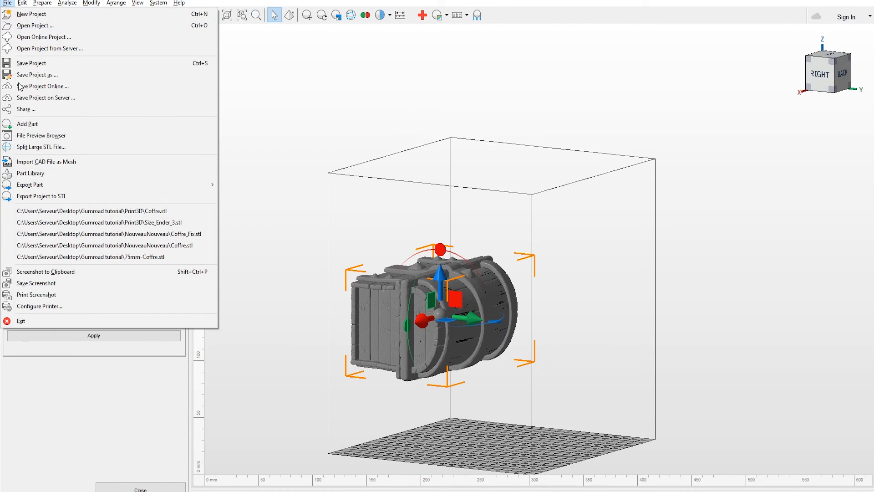
pyautogui.click(38, 196)
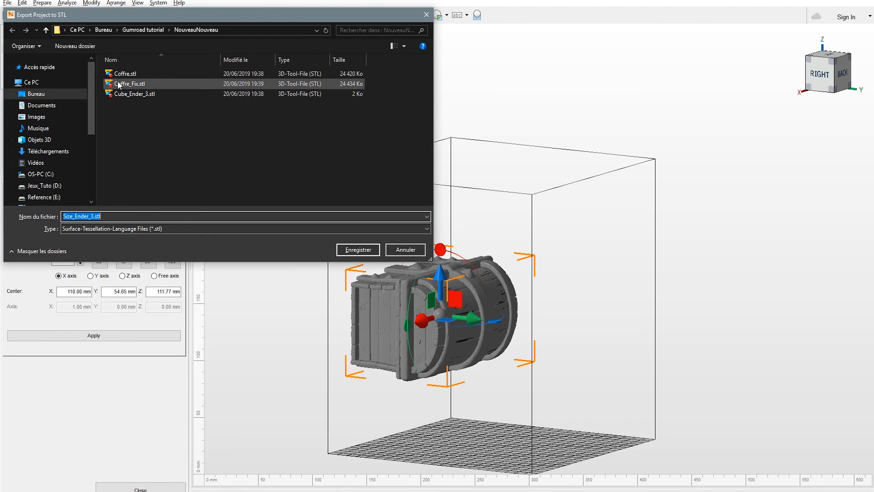
pyautogui.click(139, 30)
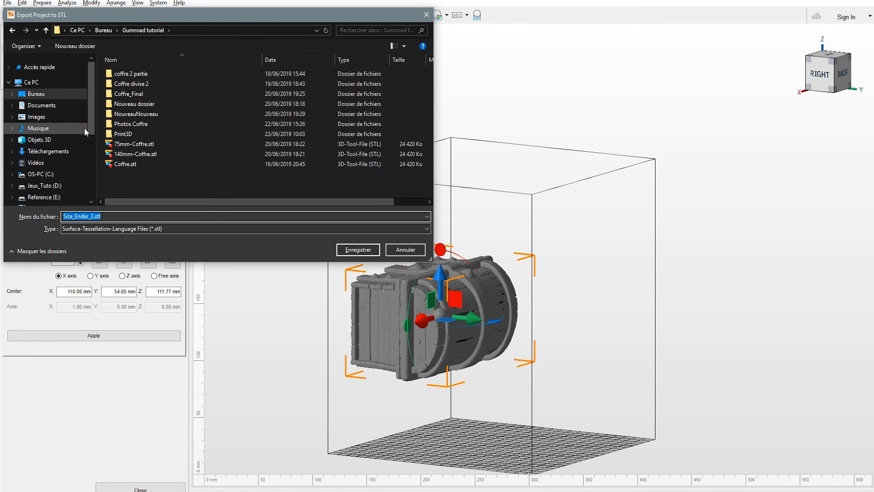
pyautogui.click(119, 134)
pyautogui.doubleClick(119, 134)
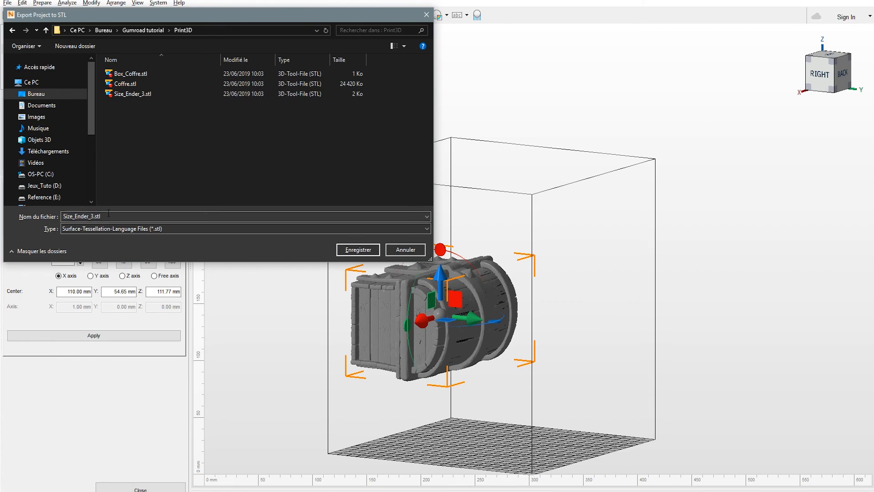
# Save the repaired chest under the name Fix_Coffre.stl, based on the existing Coffre.stl file name.
pyautogui.click(123, 84)
pyautogui.click(82, 217)
pyautogui.press('Home')
pyautogui.write('Fix_')
pyautogui.click(358, 250)
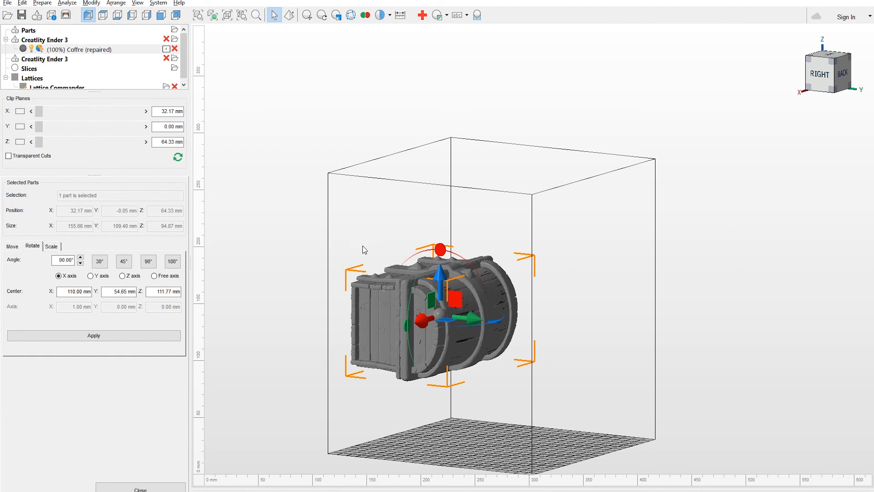
pyautogui.moveTo(283, 264); pyautogui.dragTo(318, 258, button='right')
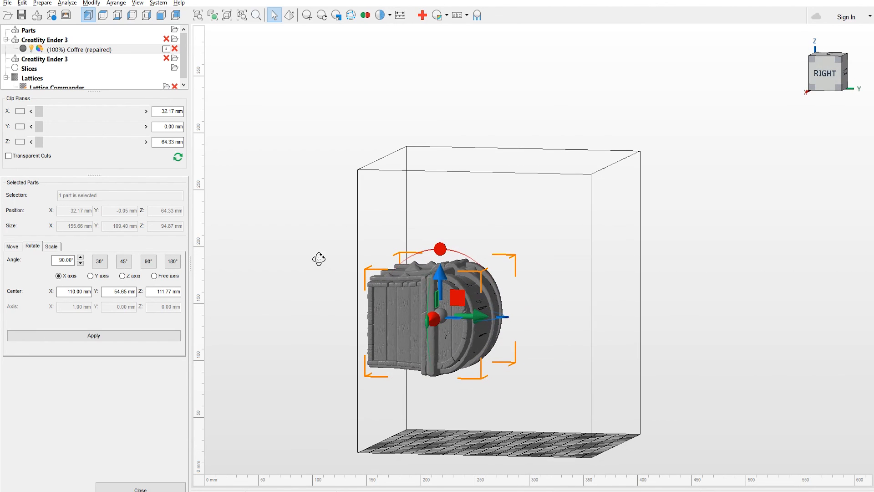